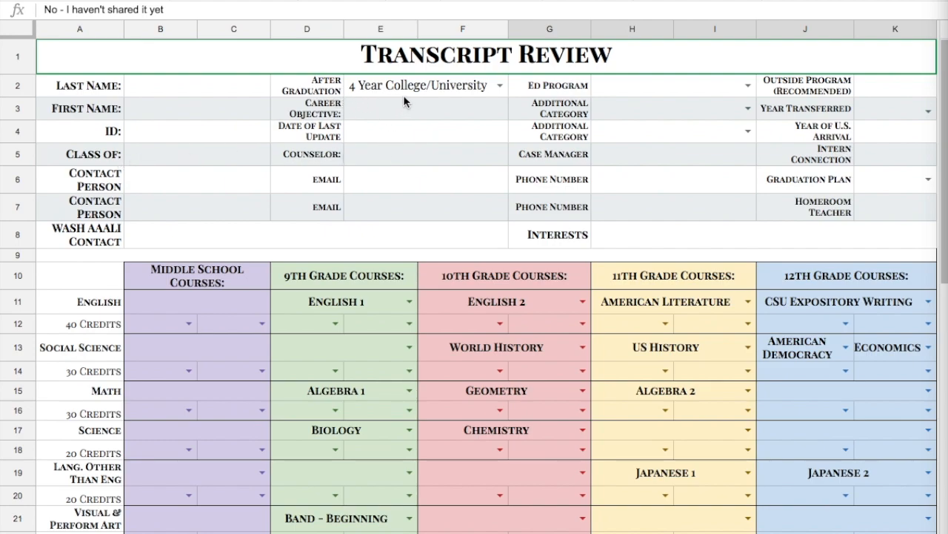
- Set the After Graduation field to Unknown/Out of Options
click(502, 86)
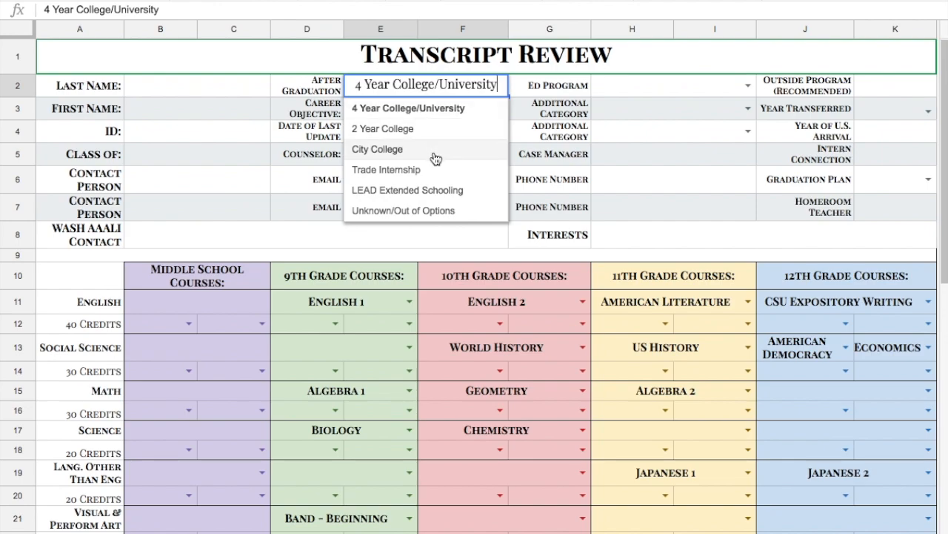
click(403, 211)
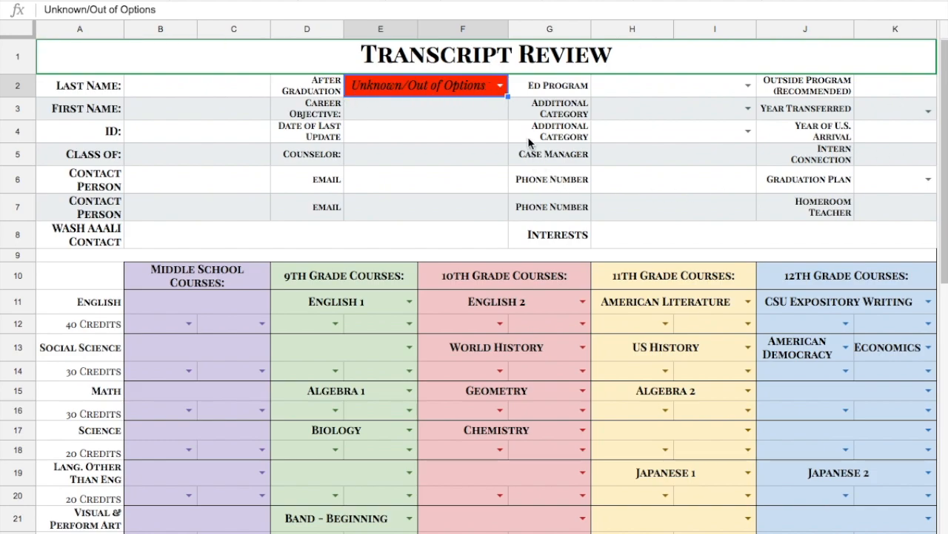
- Examine the list of items in the After Graduation cell's data validation, without saving any changes
right_click(499, 84)
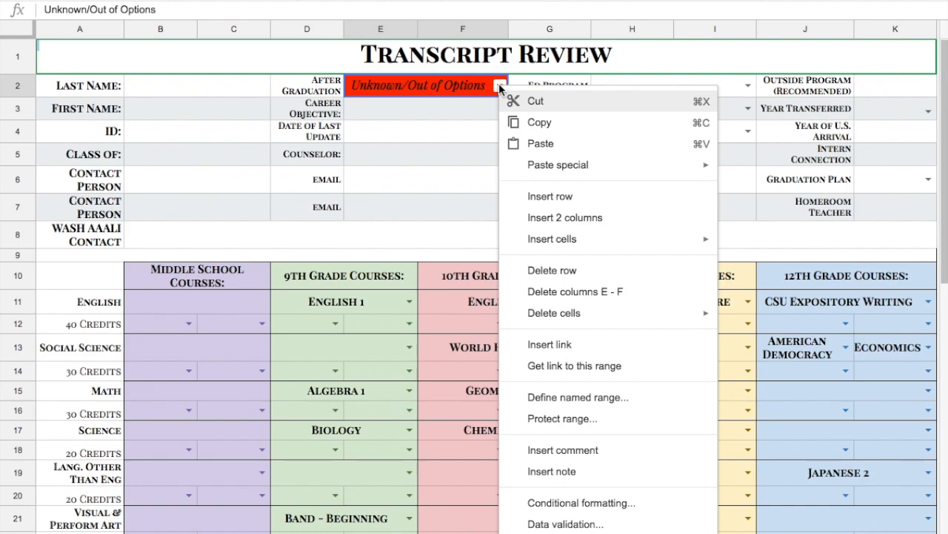
click(575, 524)
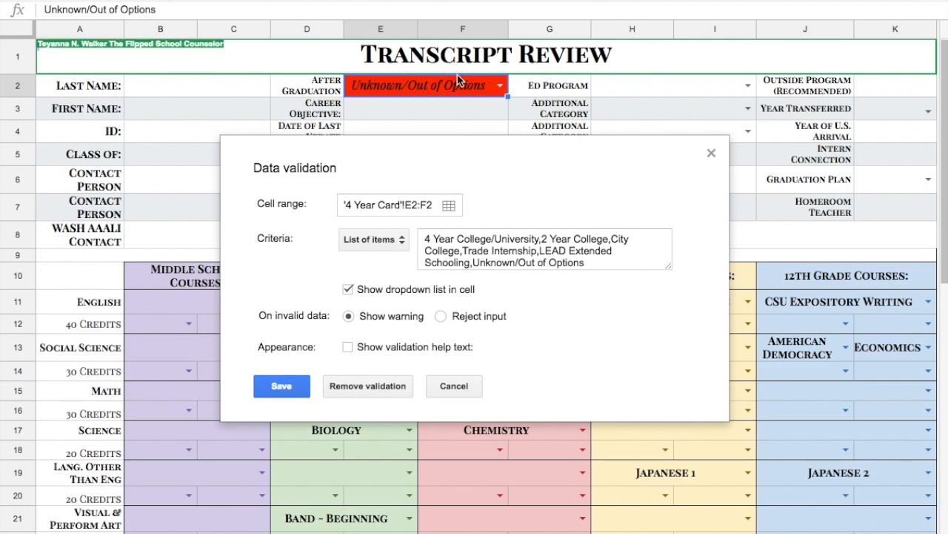
click(421, 241)
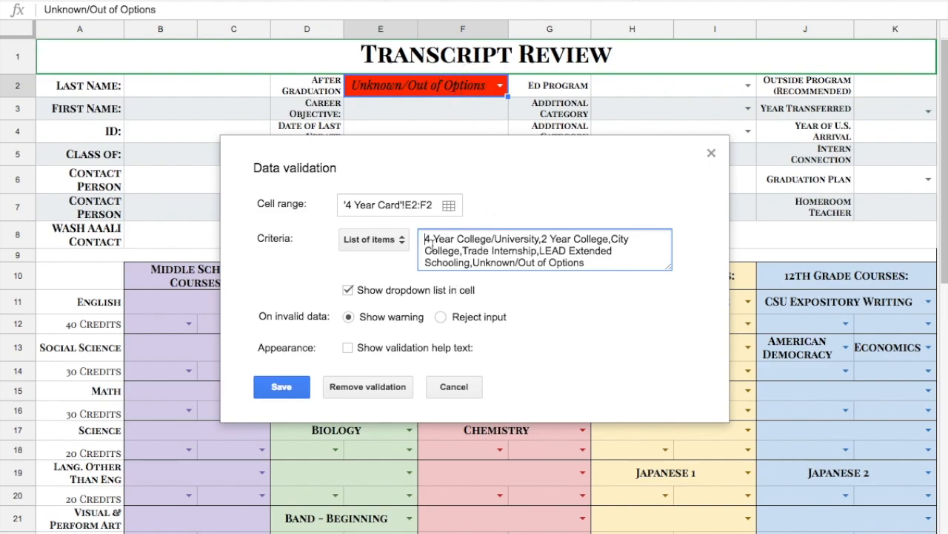
drag(423, 239, 607, 240)
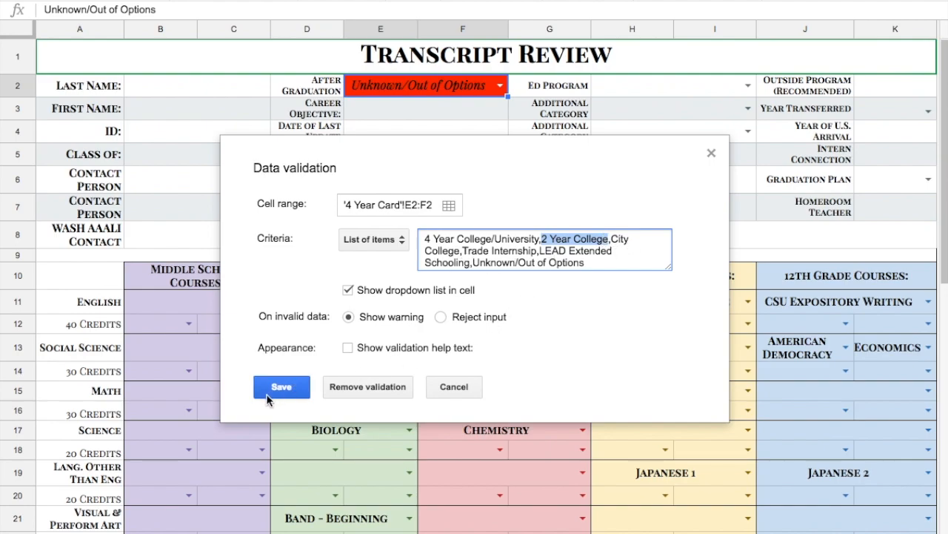
click(447, 387)
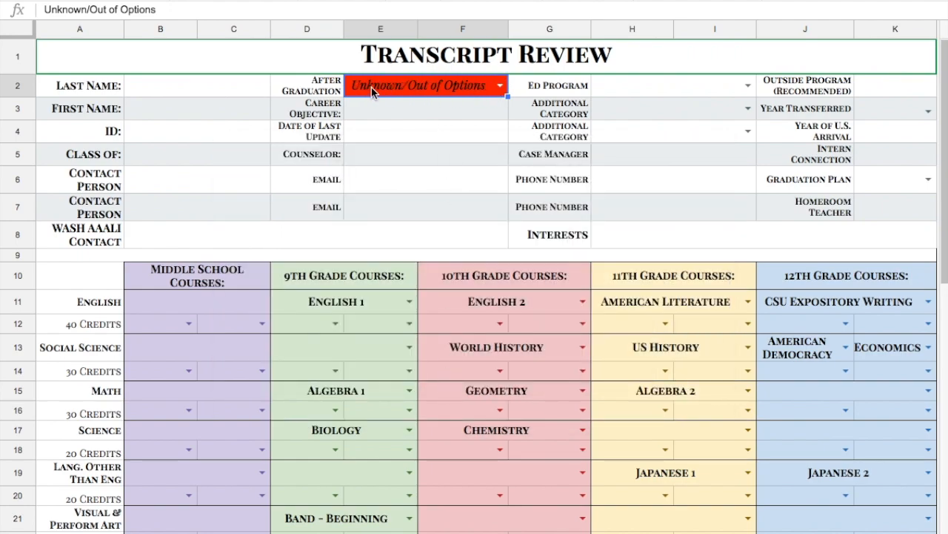
- Switch the After Graduation field to 2 Year College, and set it back to Unknown/Out of Options
click(500, 86)
click(437, 190)
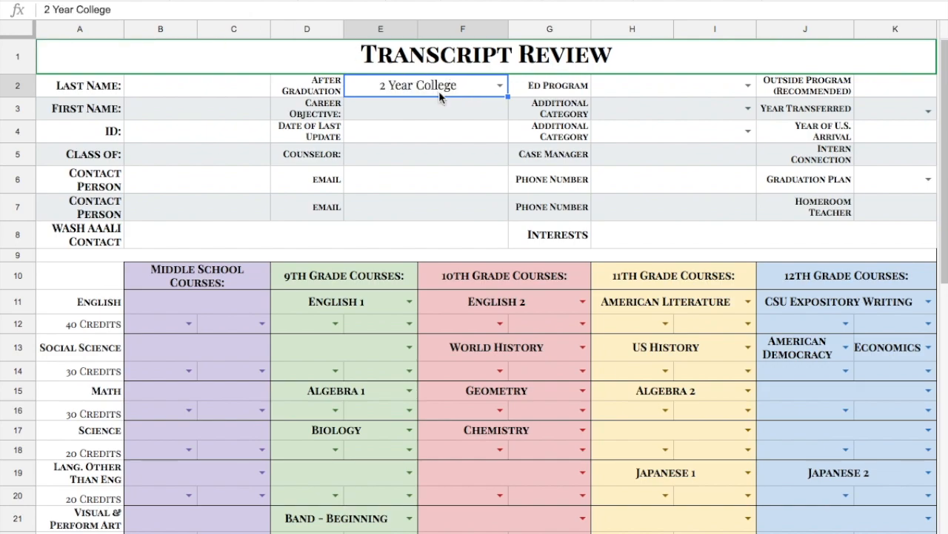
click(501, 85)
click(437, 211)
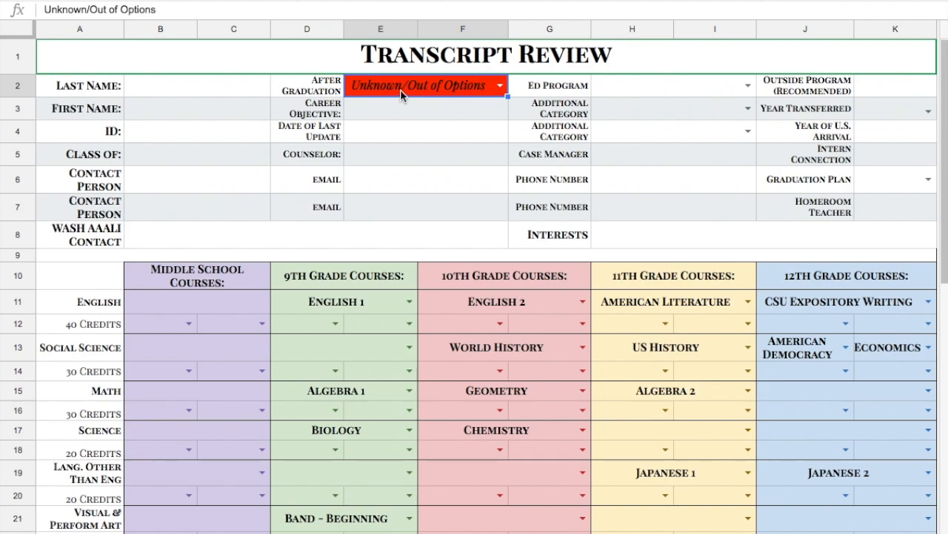
click(500, 85)
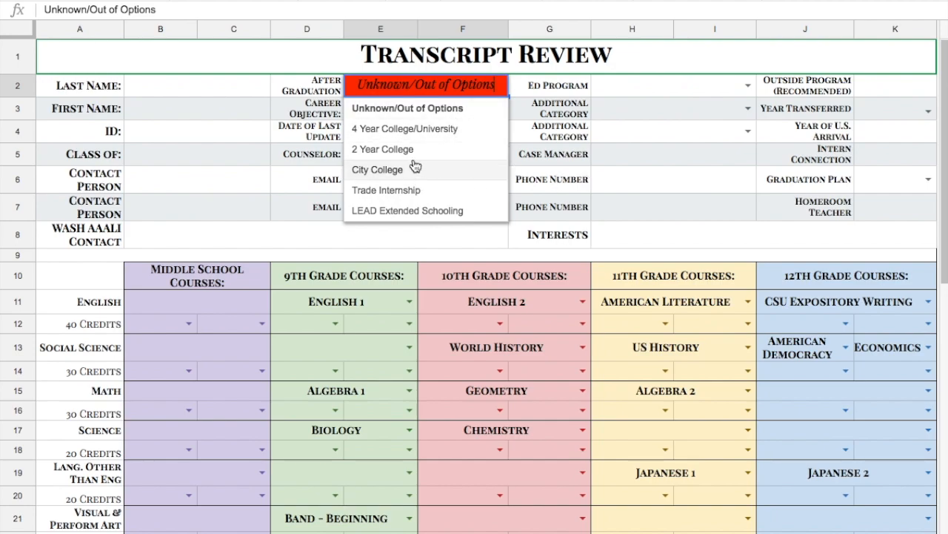
click(612, 178)
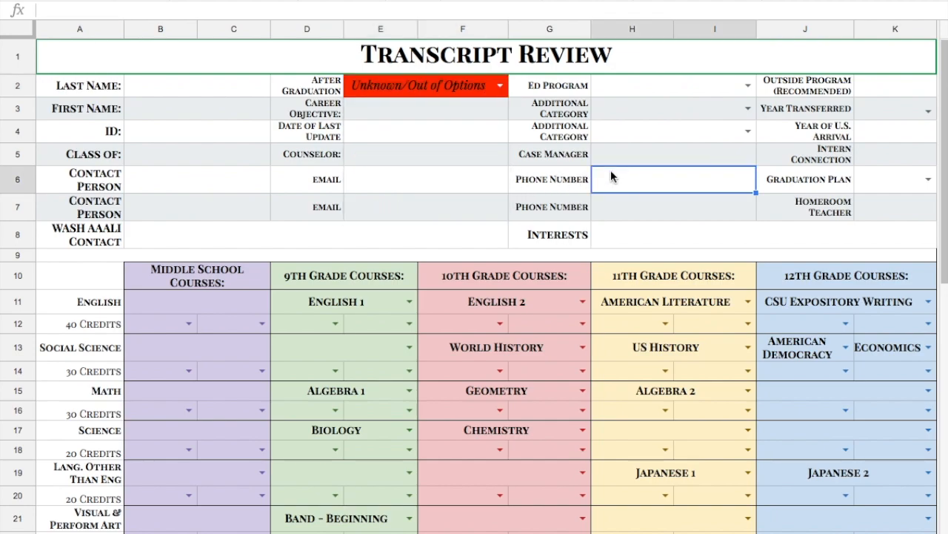
- Start a new conditional formatting rule for the After Graduation cell, range E2:F2
click(405, 81)
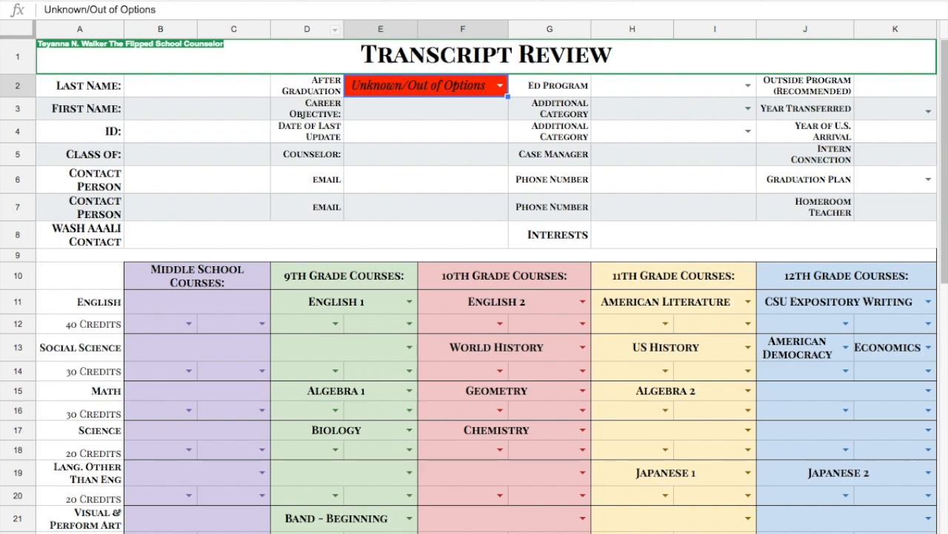
click(198, 1)
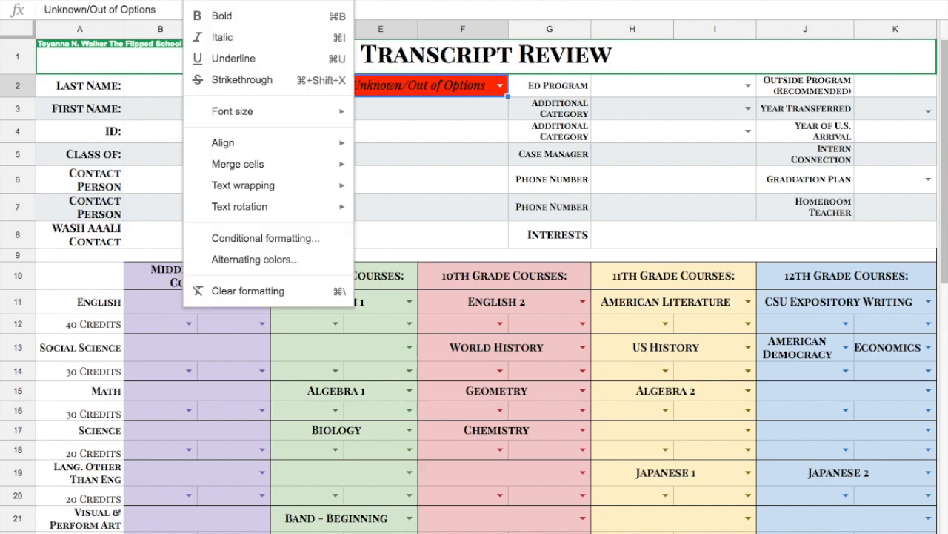
click(250, 239)
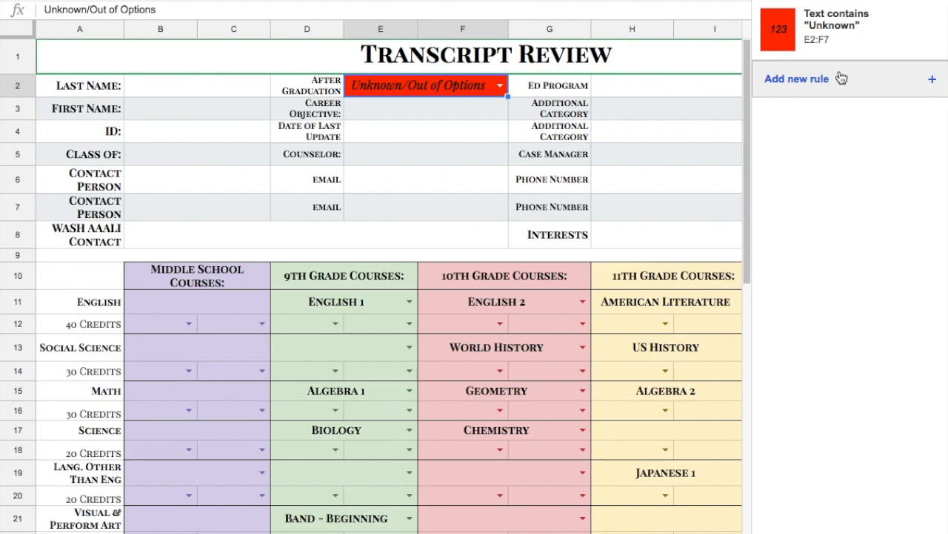
click(799, 80)
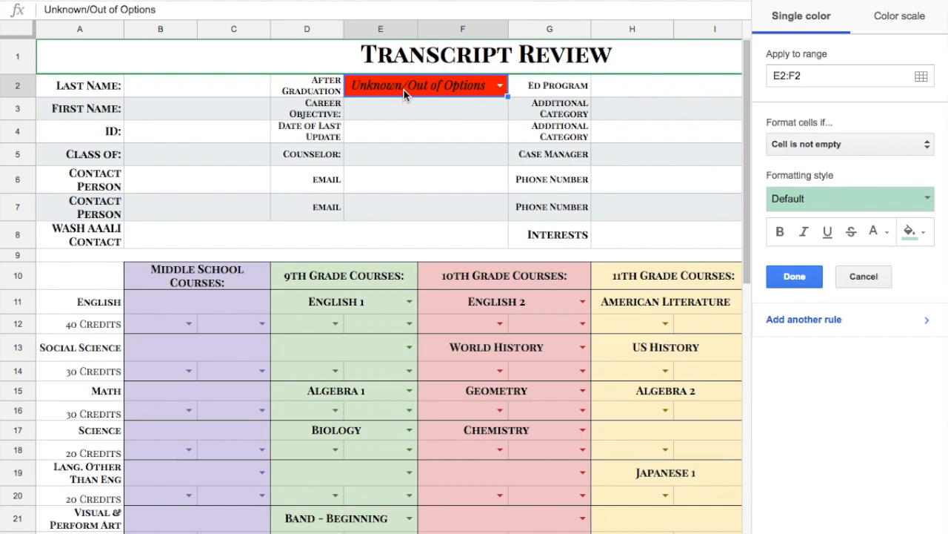
click(419, 113)
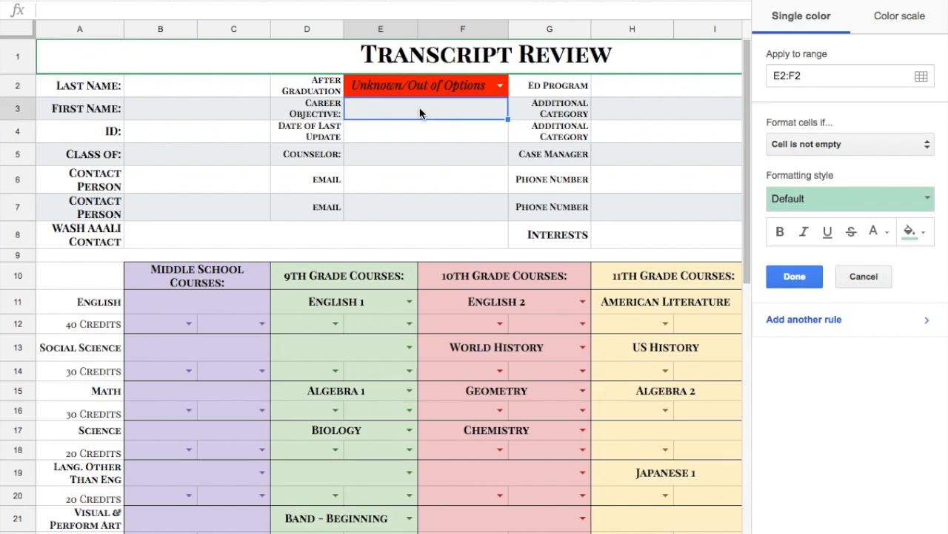
click(445, 91)
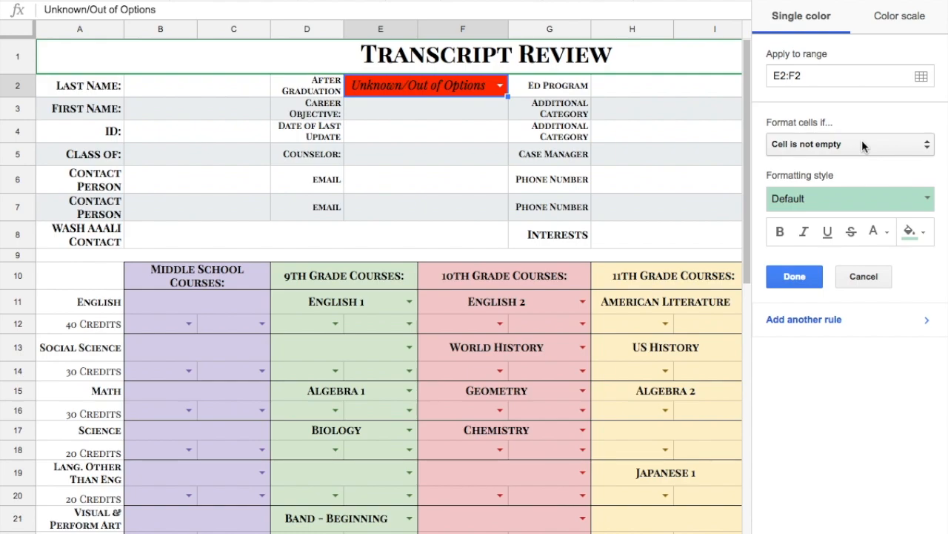
- Set the rule to format cells whose text contains "4 Year" with the Default green style, and save it
click(861, 146)
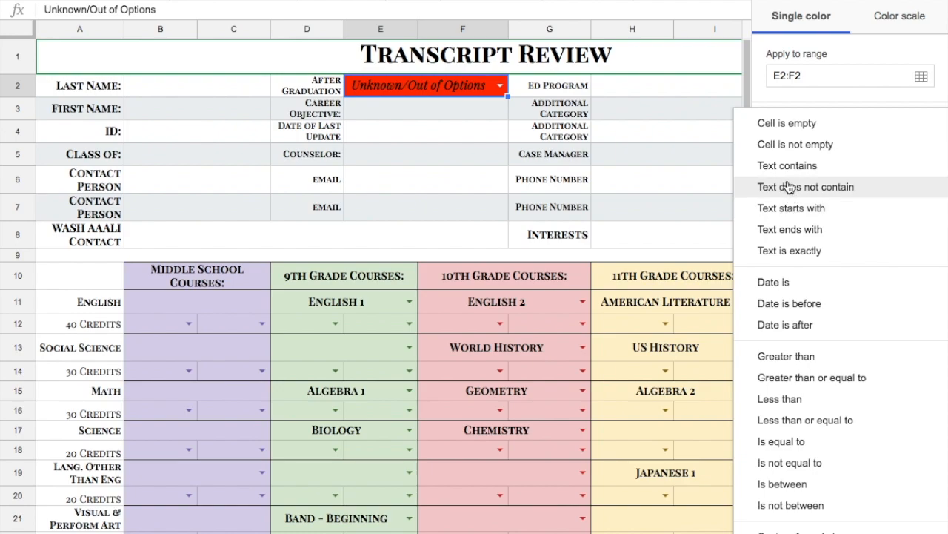
click(787, 252)
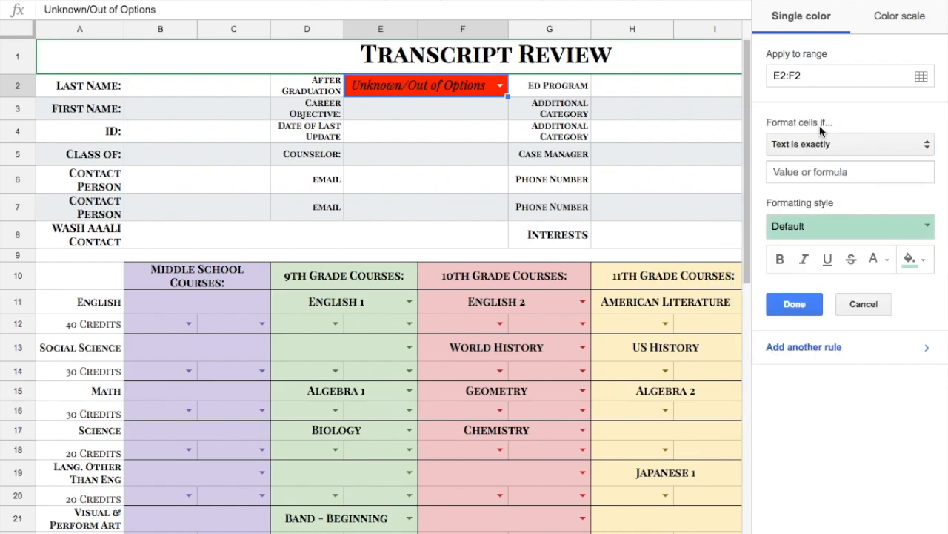
click(820, 145)
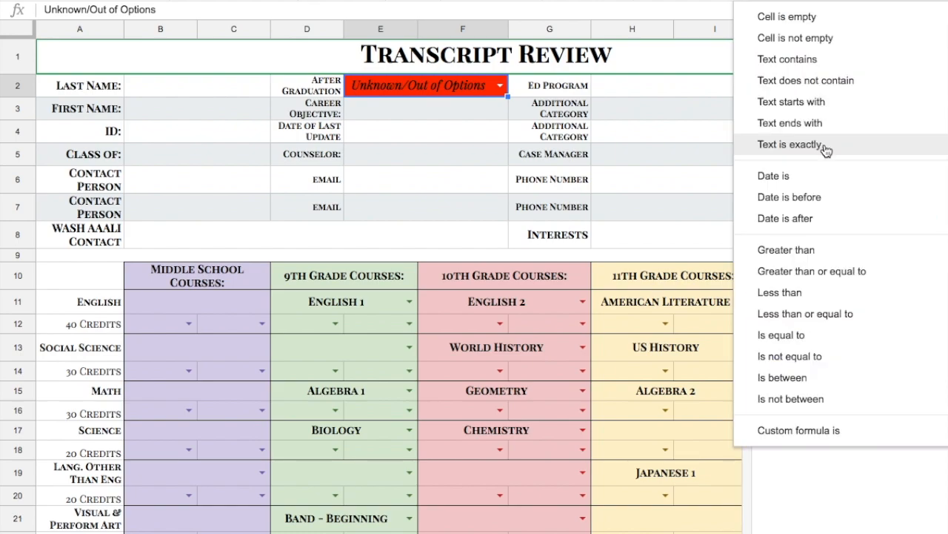
click(795, 59)
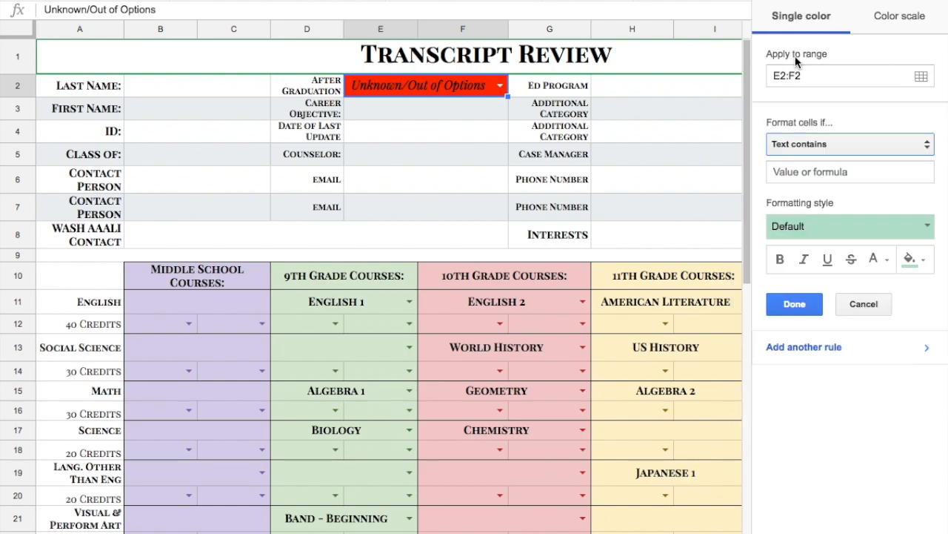
click(803, 169)
text(4)
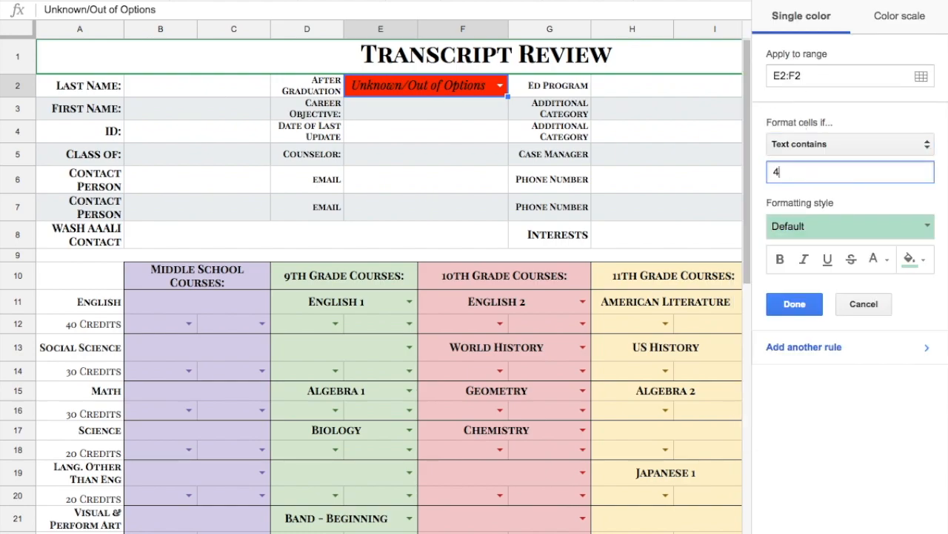
text( Year)
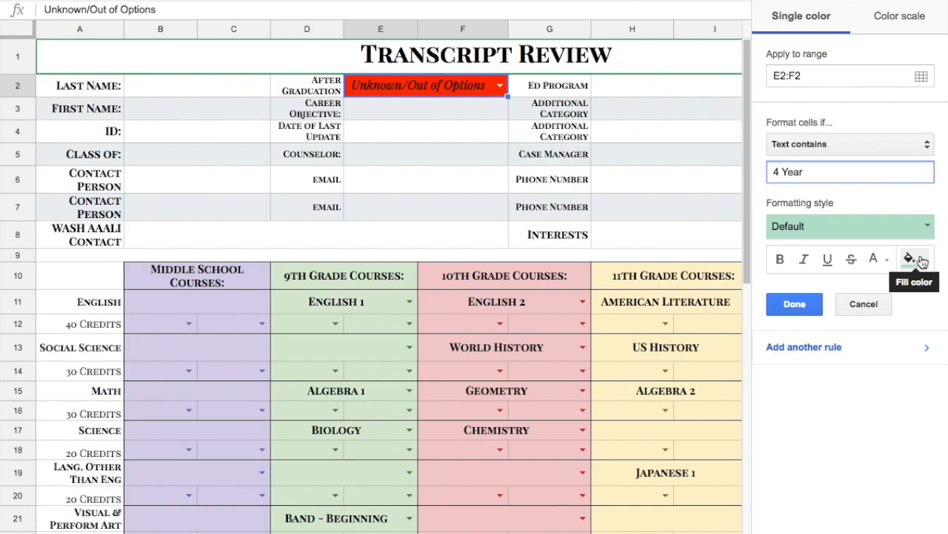
click(803, 304)
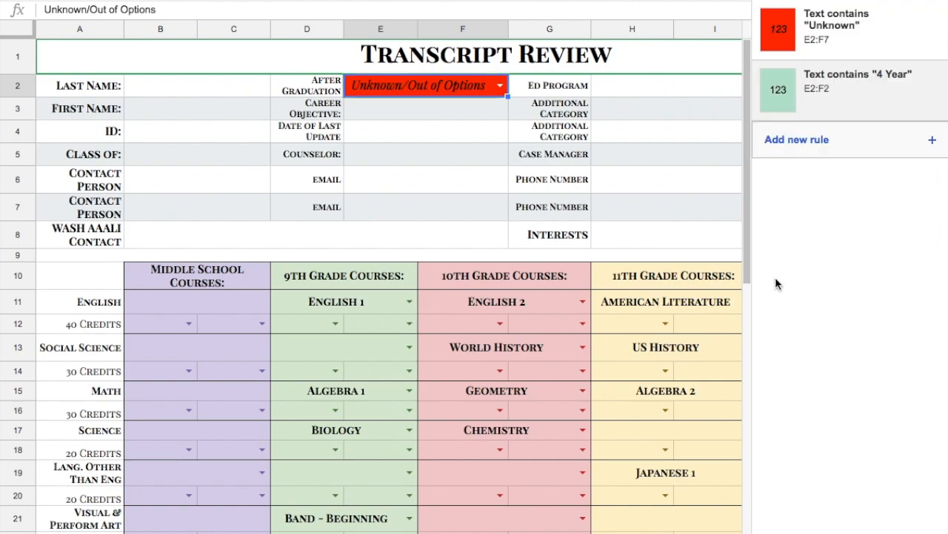
- Test the colour rule by setting After Graduation to 4 Year College/University, and change it to 2 Year College
click(500, 87)
click(458, 135)
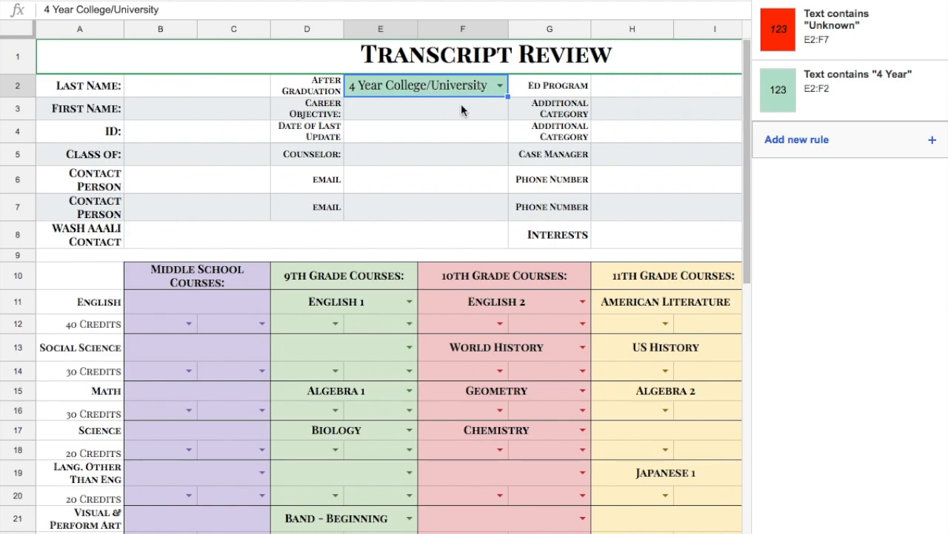
click(500, 87)
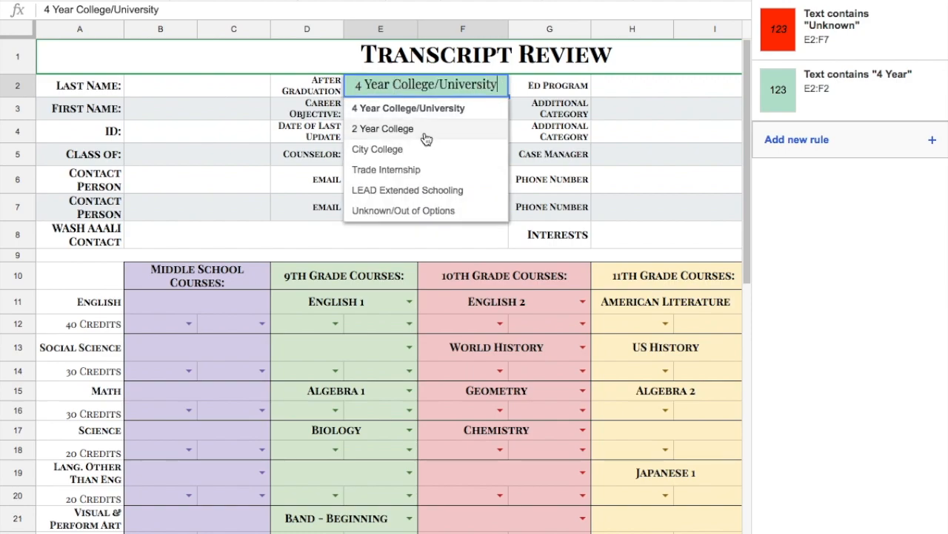
click(425, 132)
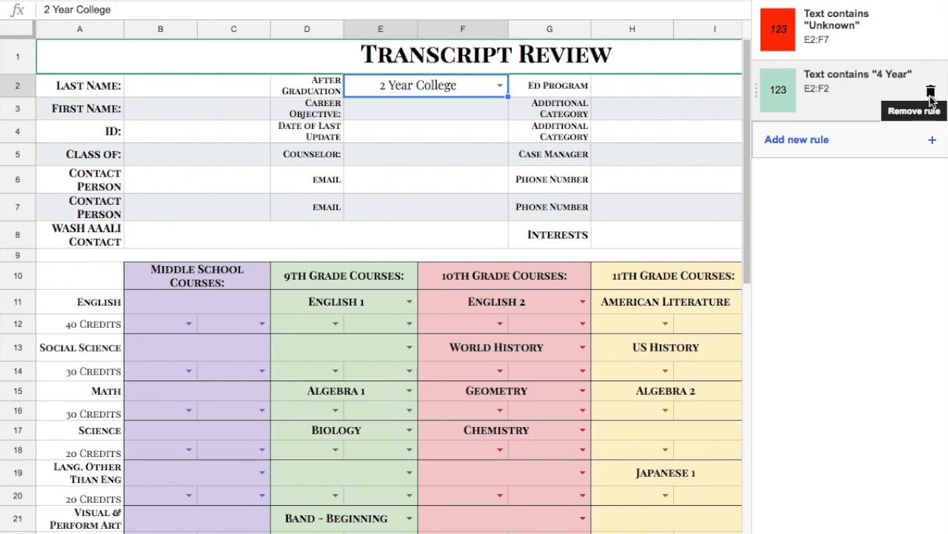
- Remove the "4 Year" conditional formatting rule from E2:F2
click(932, 92)
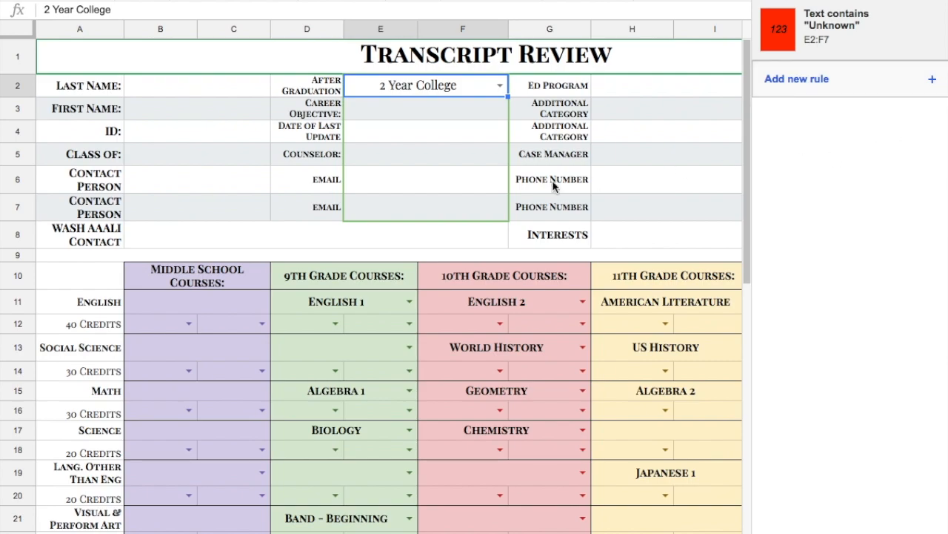
click(456, 88)
double_click(456, 88)
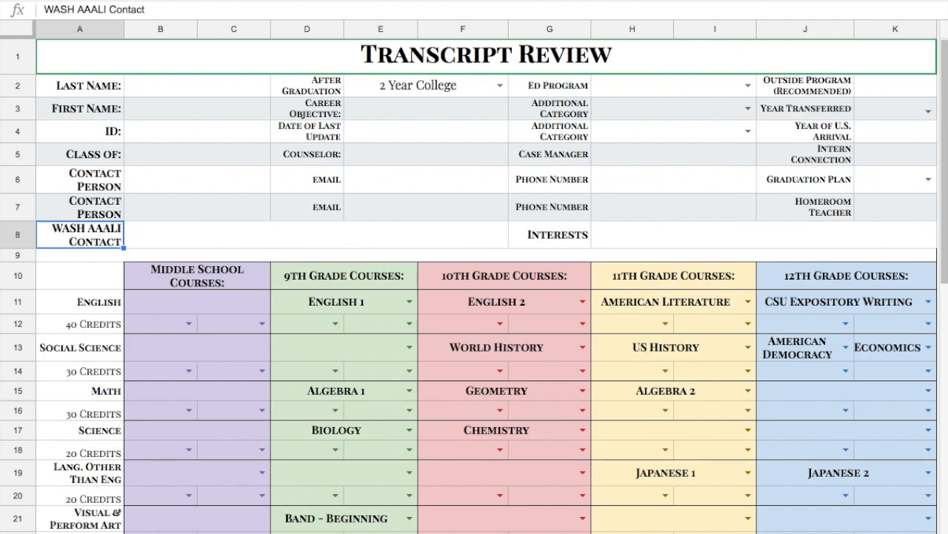
- Replace the WASH AAALI Contact label in A8 with "Interets"
text(Interest)
key(BackSpace)
key(BackSpace)
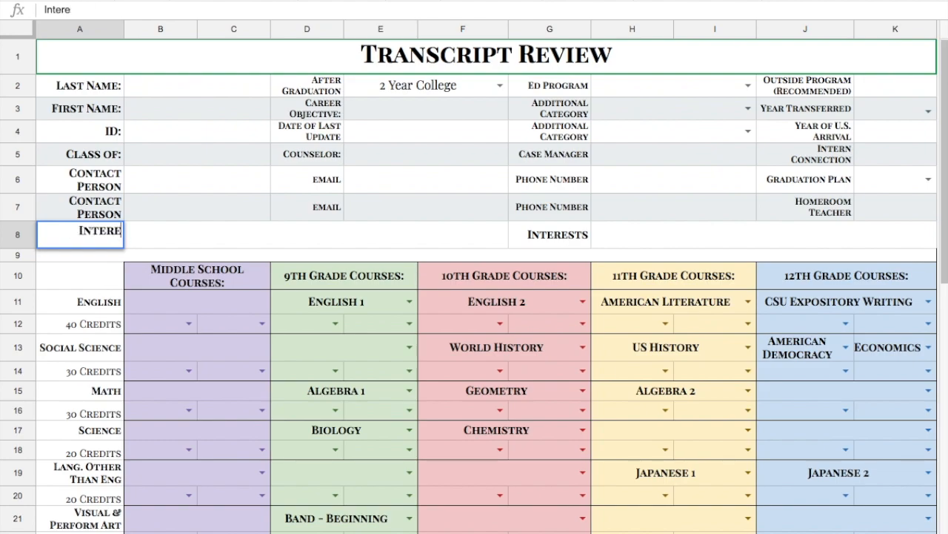
text(ts)
key(Tab)
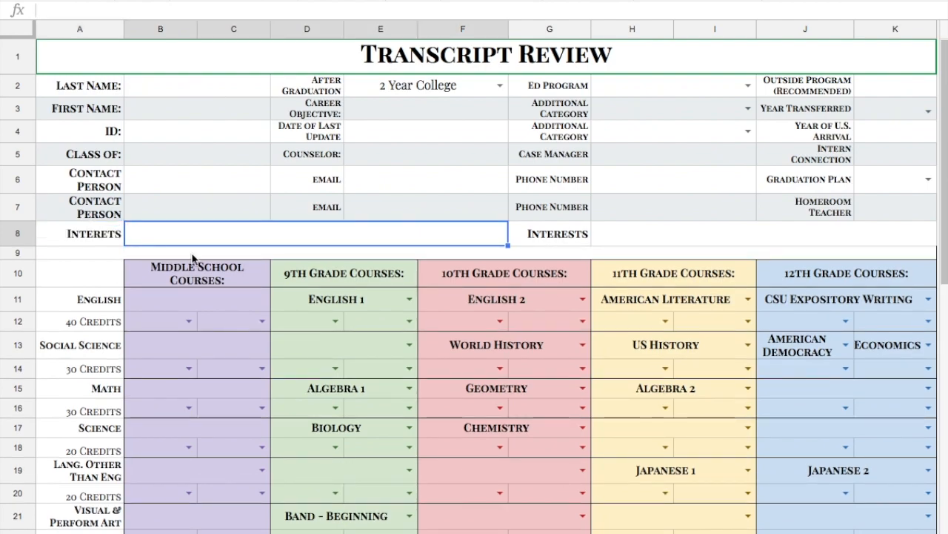
- Paste the blank B8 cell over the Interests label and its entry cell in row 8, and merge B8 through K8
key(ctrl+c)
drag(563, 236, 622, 238)
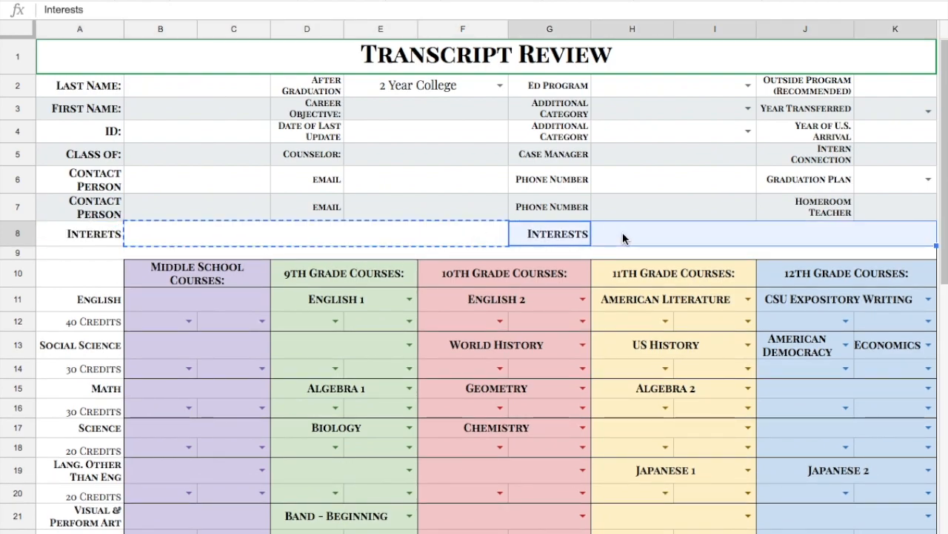
key(ctrl+v)
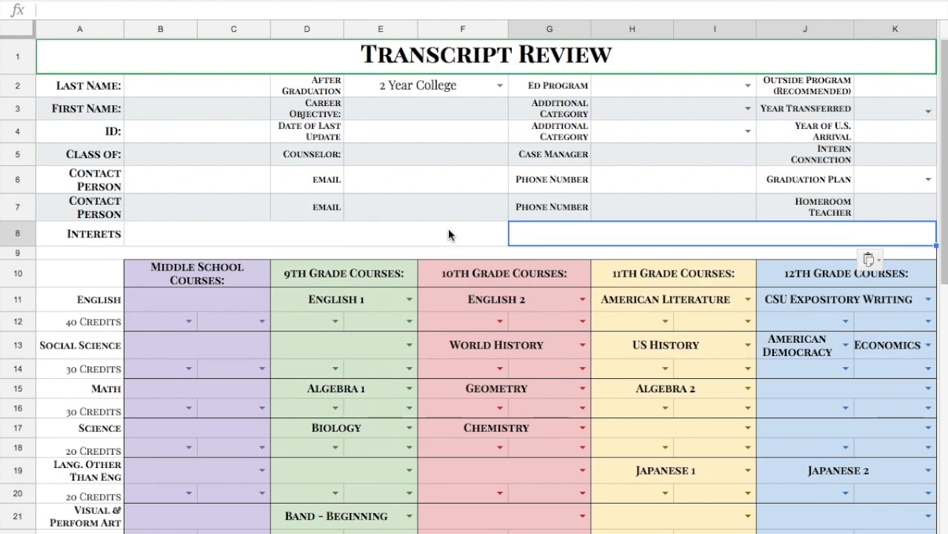
drag(484, 237, 527, 236)
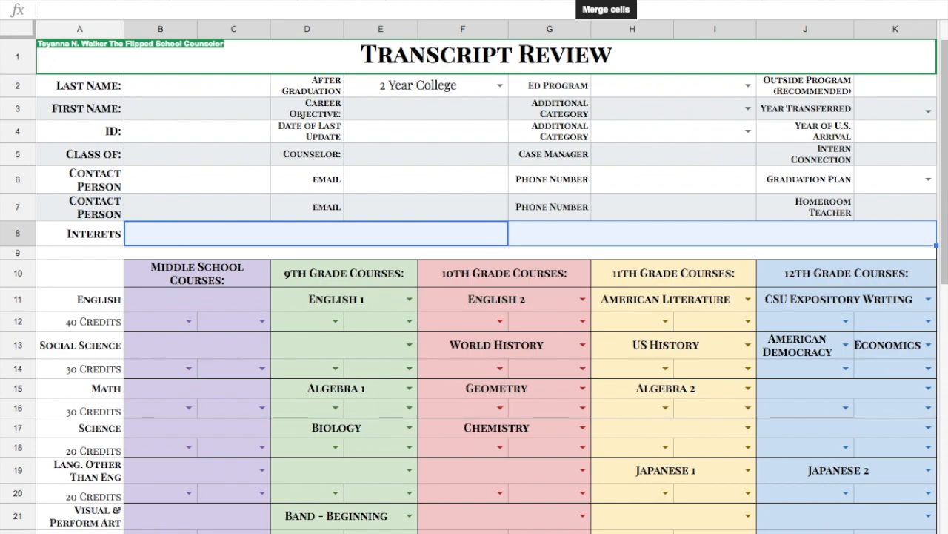
click(606, 2)
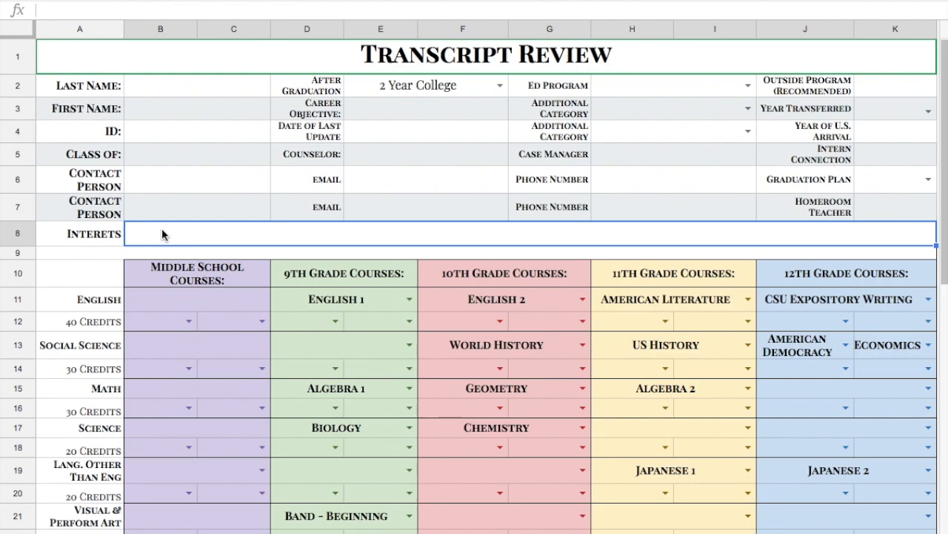
- Enter "football, reading" in the merged entry cell of row 8
text(fo)
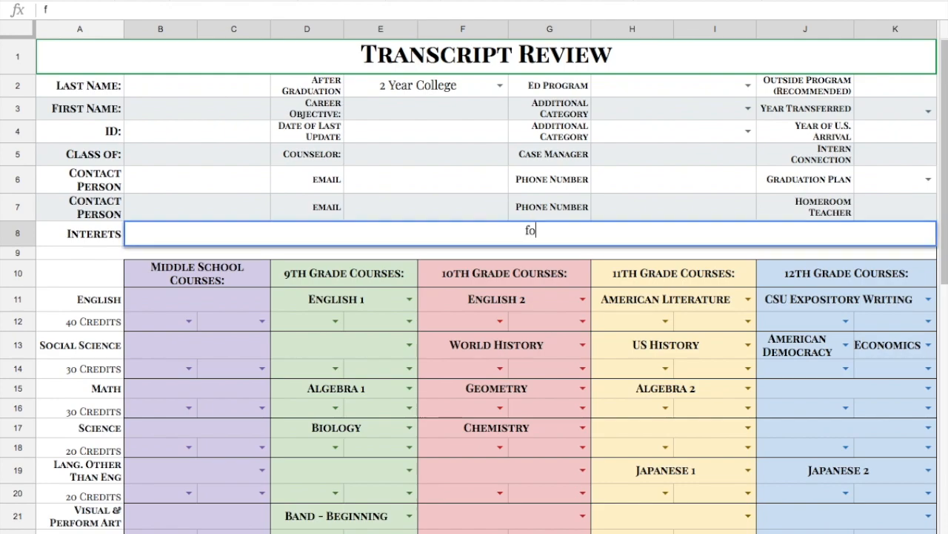
text(otball, readyi)
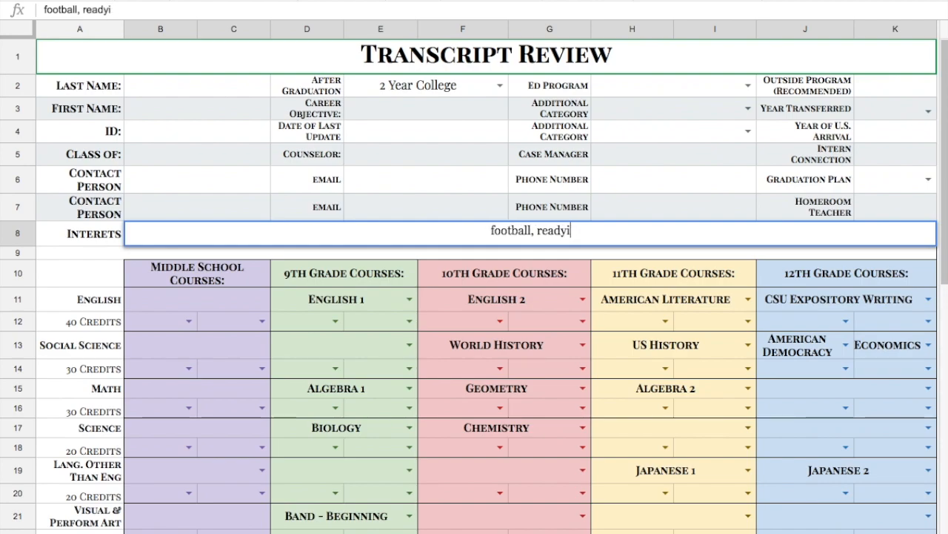
key(BackSpace)
text(ing)
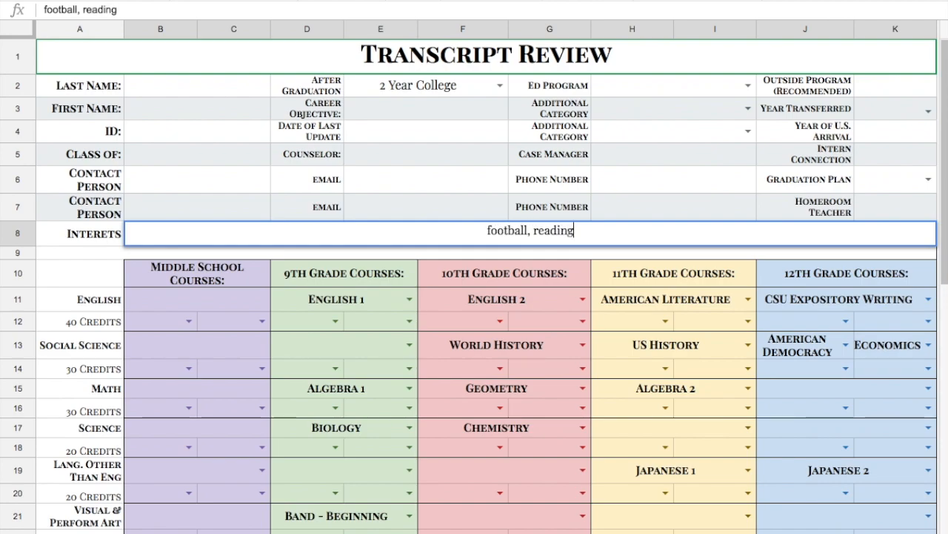
key(Return)
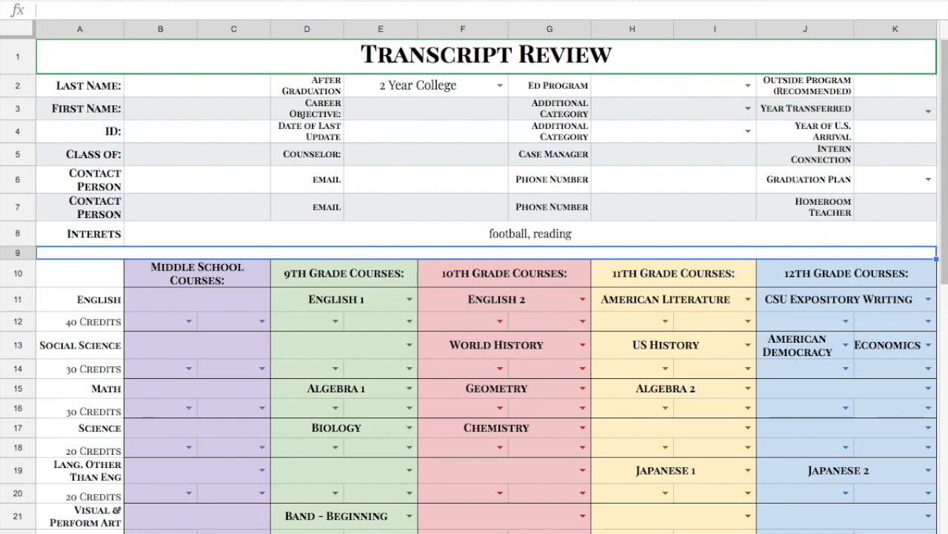
click(296, 233)
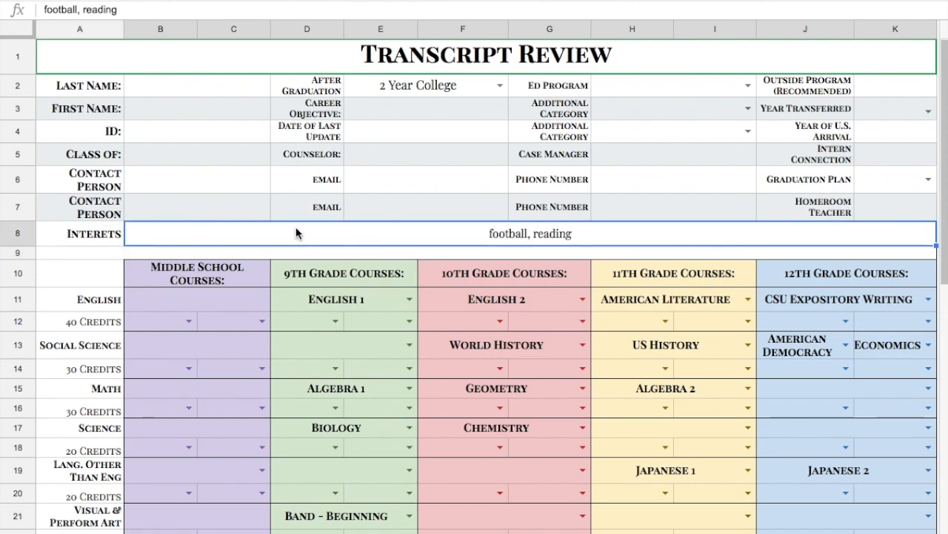